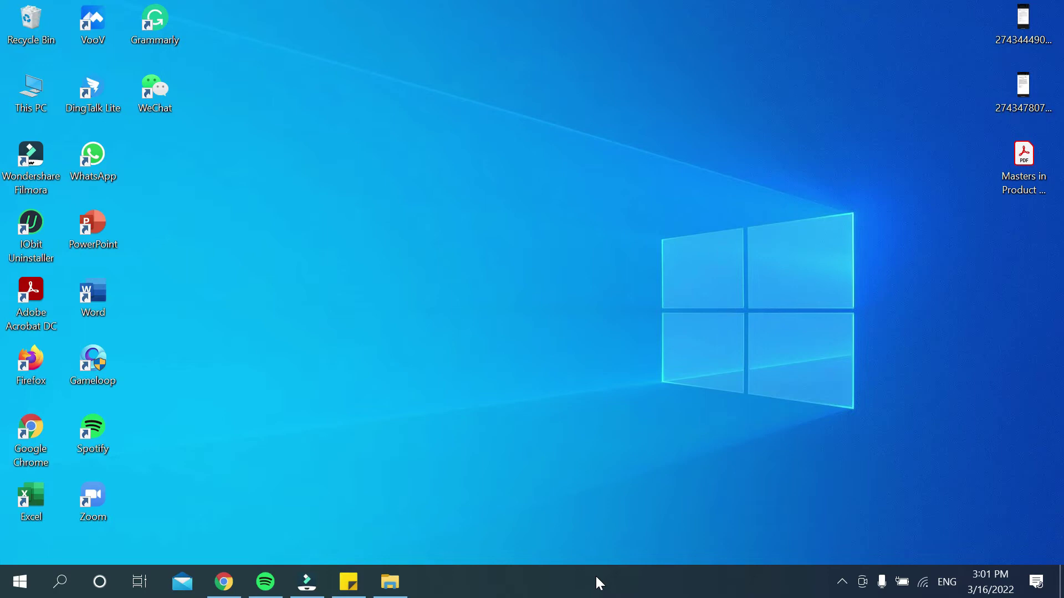
- Open the context menu on an empty area of the Windows taskbar
{"action": "right_click", "coordinate": [595, 576]}
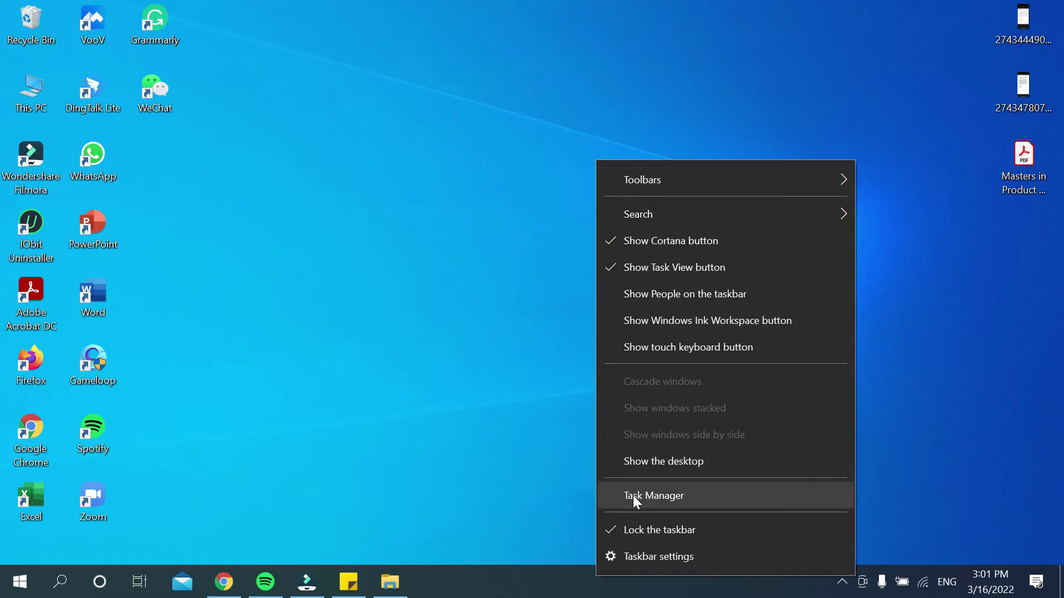
- Launch Task Manager from the taskbar context menu to list running processes
{"action": "left_click", "coordinate": [706, 501]}
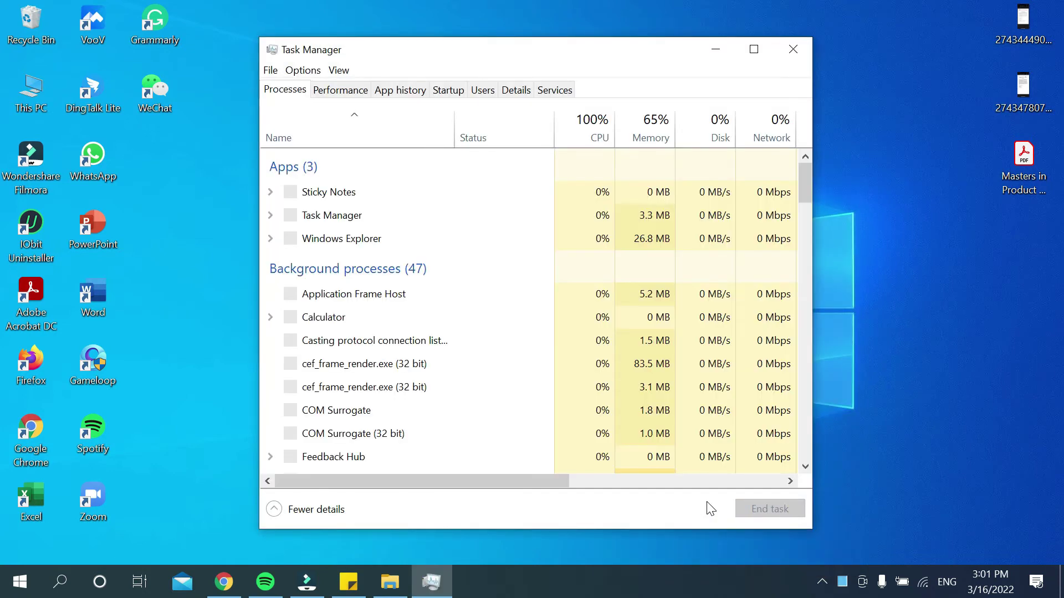
{"action": "scroll", "coordinate": [442, 297], "scroll_direction": "down", "scroll_amount": 1}
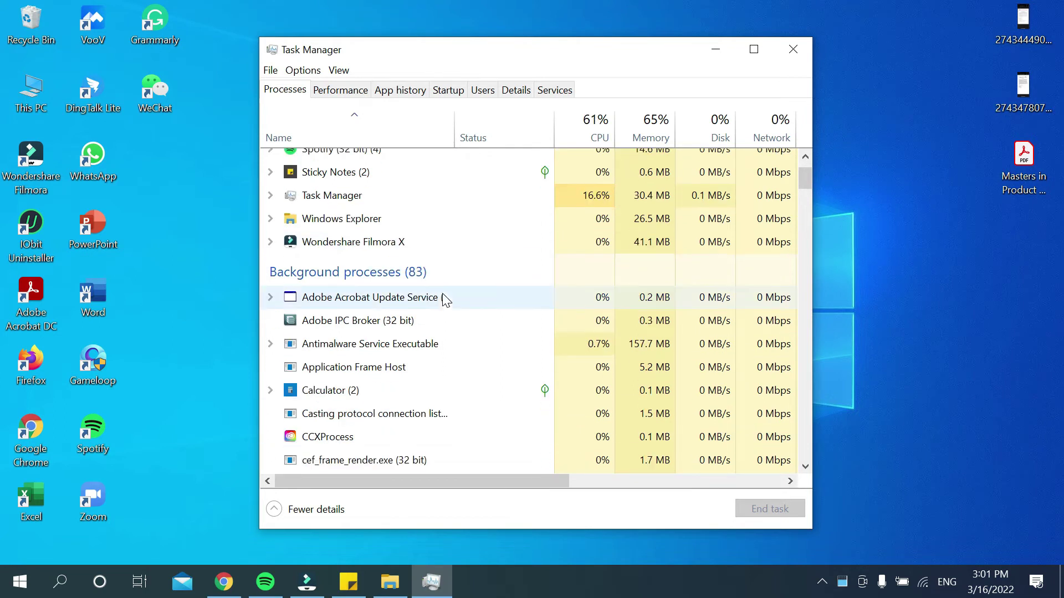
{"action": "scroll", "coordinate": [442, 297], "scroll_direction": "up", "scroll_amount": 1}
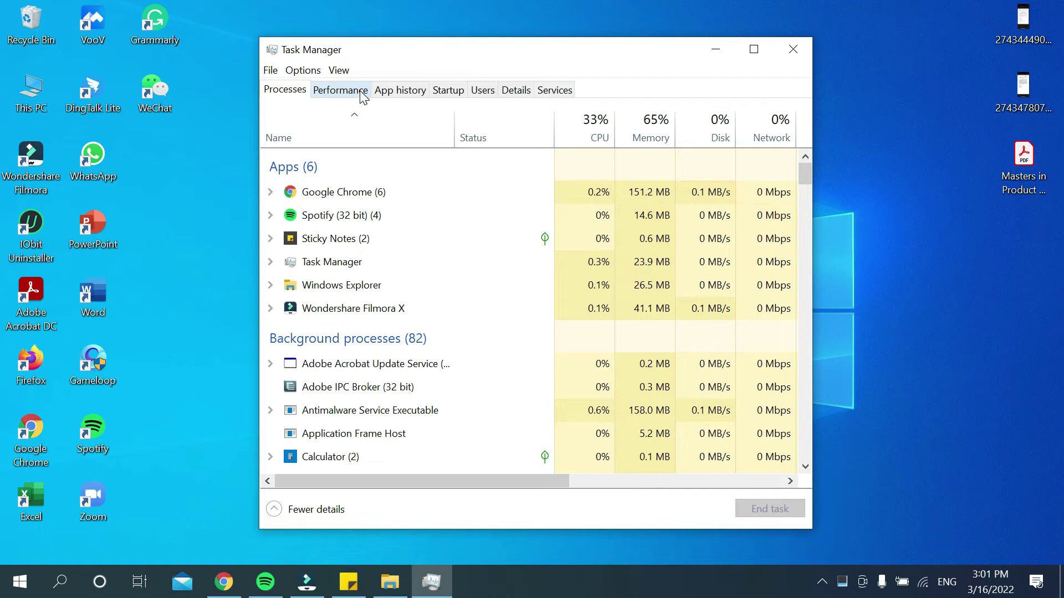
- On the Performance tab, select Disk 0 (C:) to view its SSD details
{"action": "left_click", "coordinate": [363, 98]}
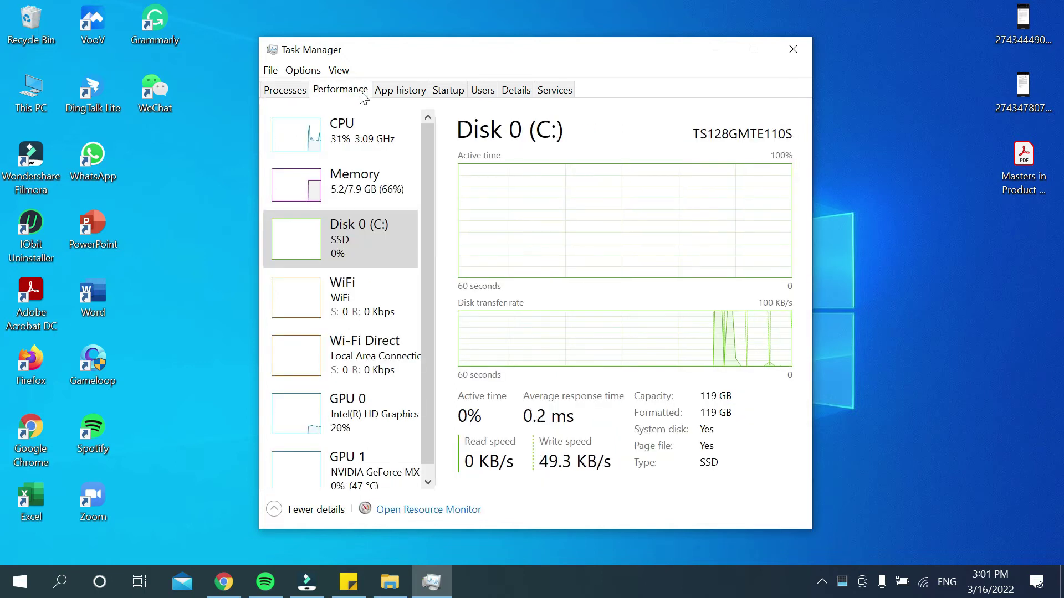
{"action": "left_click", "coordinate": [345, 133]}
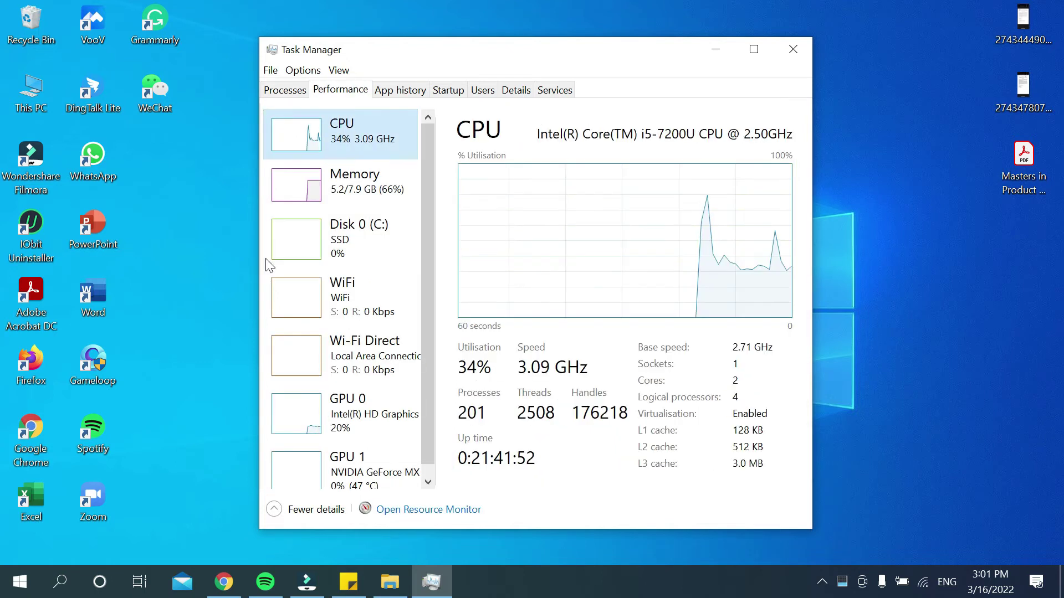
{"action": "left_click", "coordinate": [336, 239]}
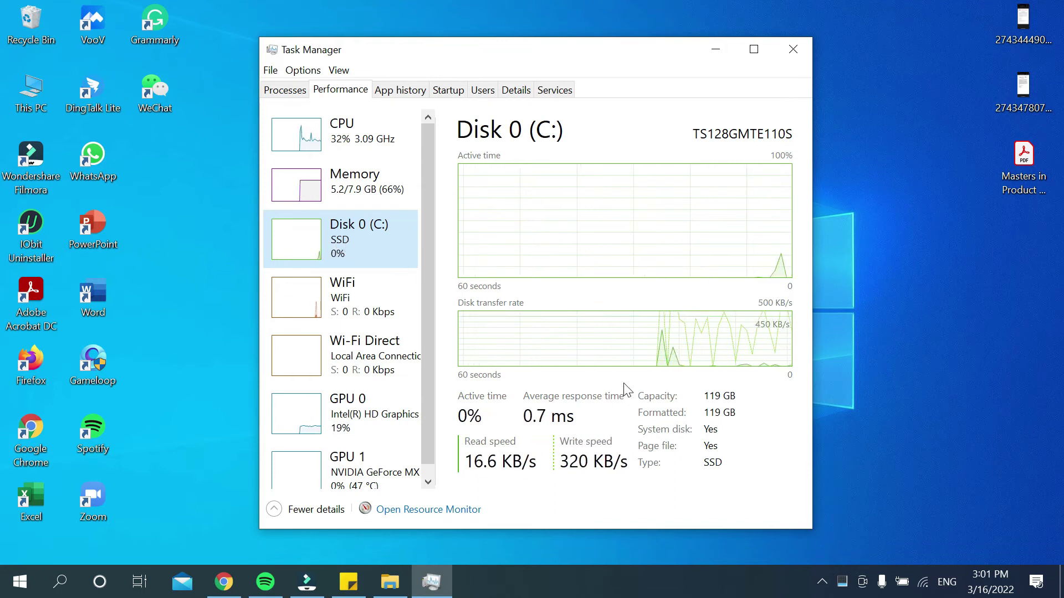
{"action": "left_click", "coordinate": [660, 471]}
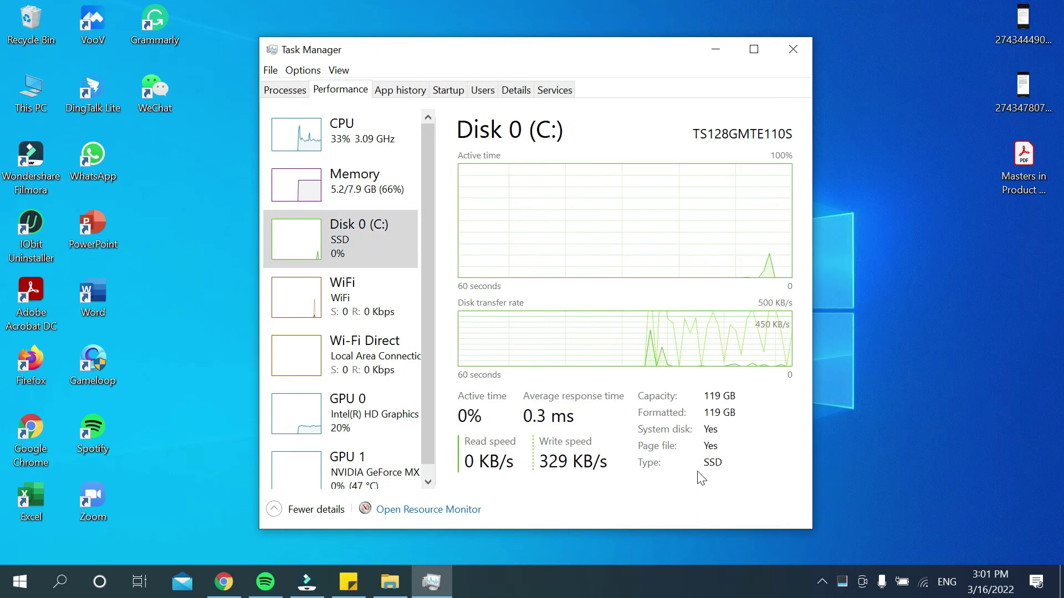